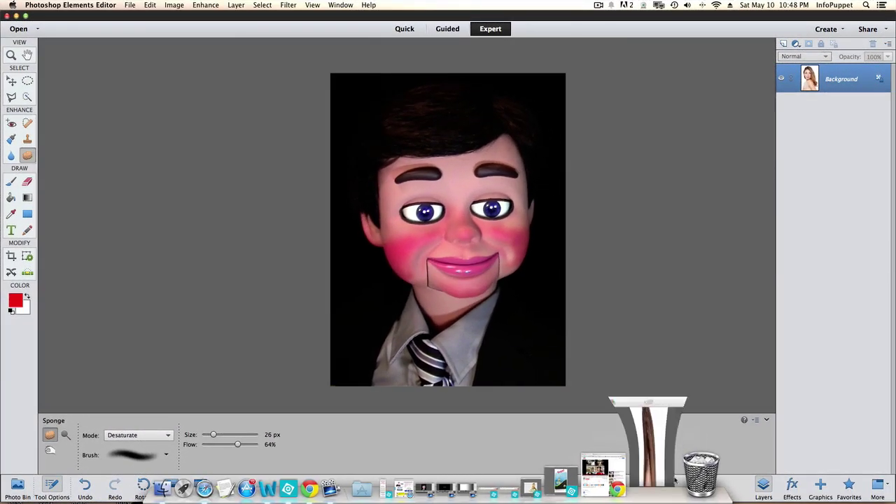
Restore the minimized eyes 2.jpg photo from the Dock beside the puppet portrait
left_click(661, 487)
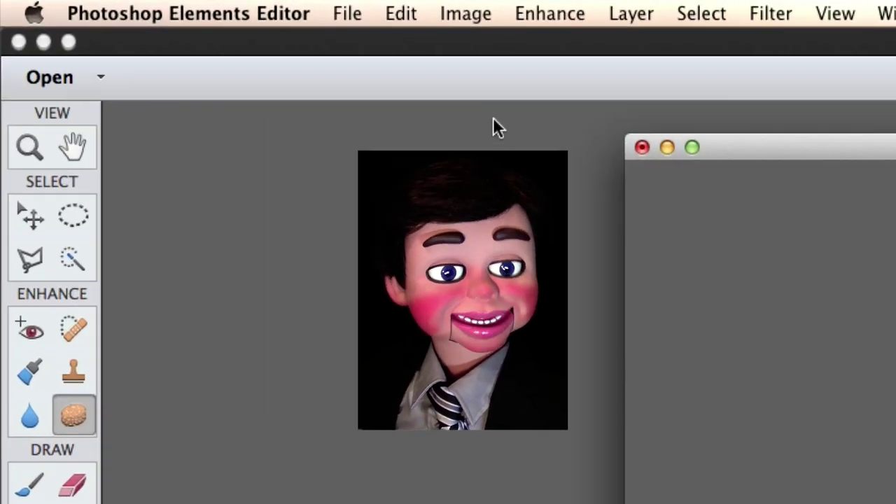
Zoom in on the eyes 2.jpg photo until the woman's eye fills the view
left_click(29, 145)
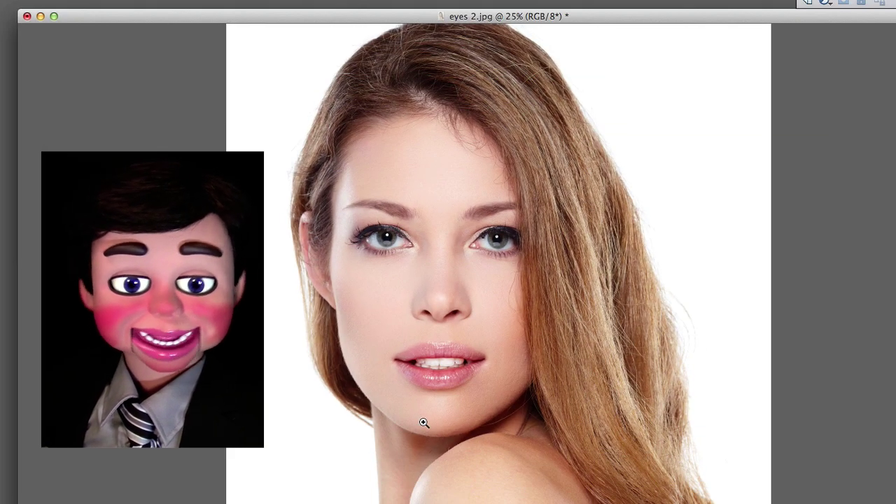
left_click(423, 423)
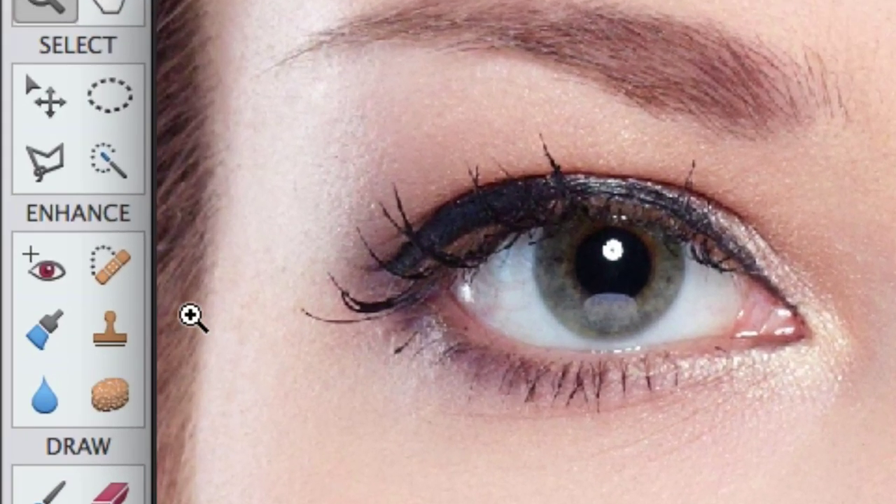
Quick-select the iris, trimming the eye corner and upper lid and adding missing iris
left_click(111, 161)
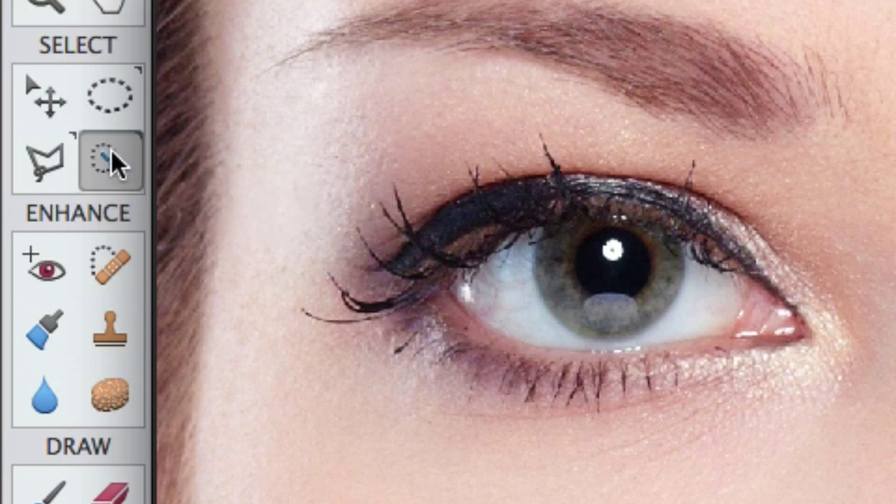
left_click(564, 248)
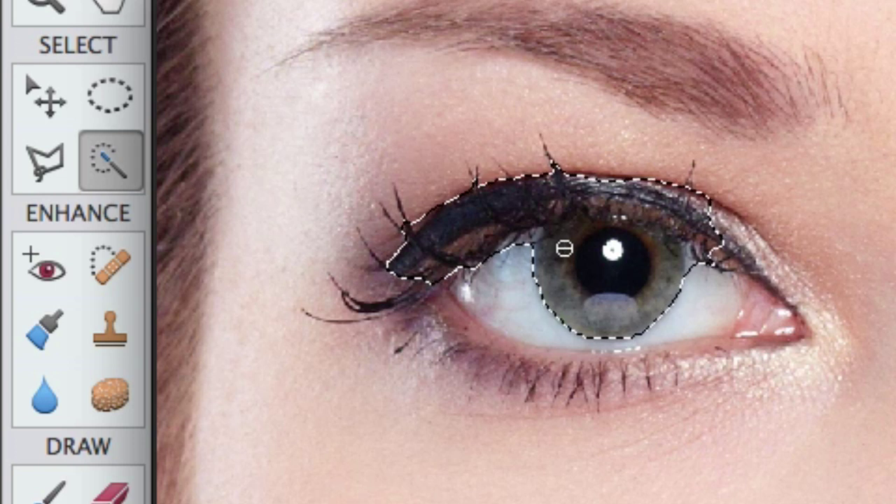
mouse_move(426, 290)
left_mouse_down()
mouse_move(378, 291)
mouse_move(385, 271)
mouse_move(407, 261)
mouse_move(468, 250)
mouse_move(428, 277)
mouse_move(462, 271)
mouse_move(428, 223)
mouse_move(513, 206)
mouse_move(474, 180)
left_mouse_up()
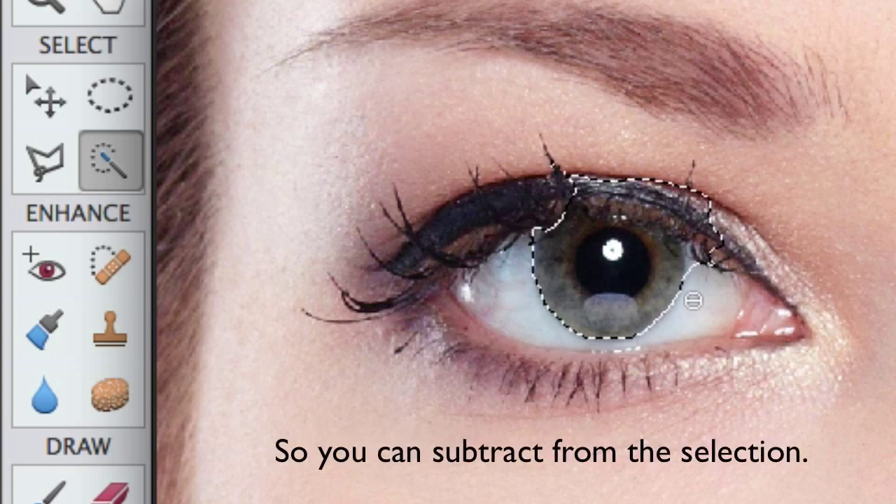
left_click_drag(701, 223, 701, 187)
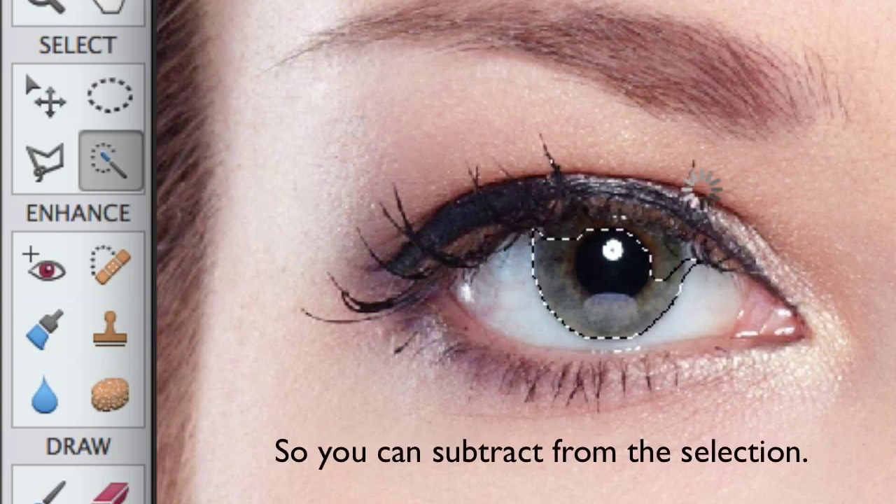
mouse_move(638, 242)
left_mouse_down()
mouse_move(672, 248)
mouse_move(645, 233)
mouse_move(582, 234)
left_mouse_up()
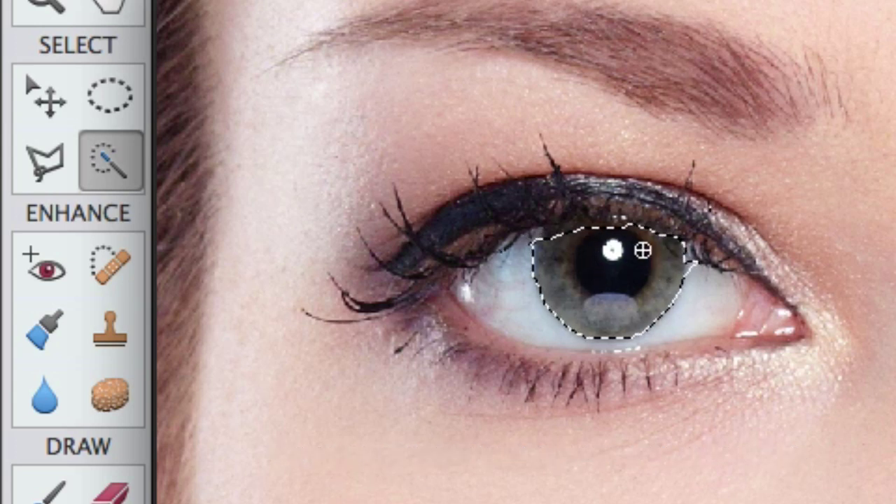
left_click(586, 226)
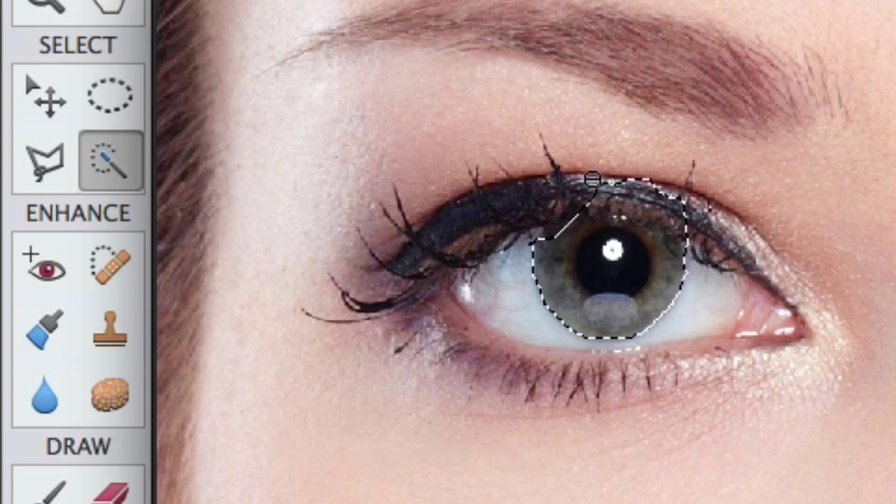
left_click(672, 200)
left_click(570, 217)
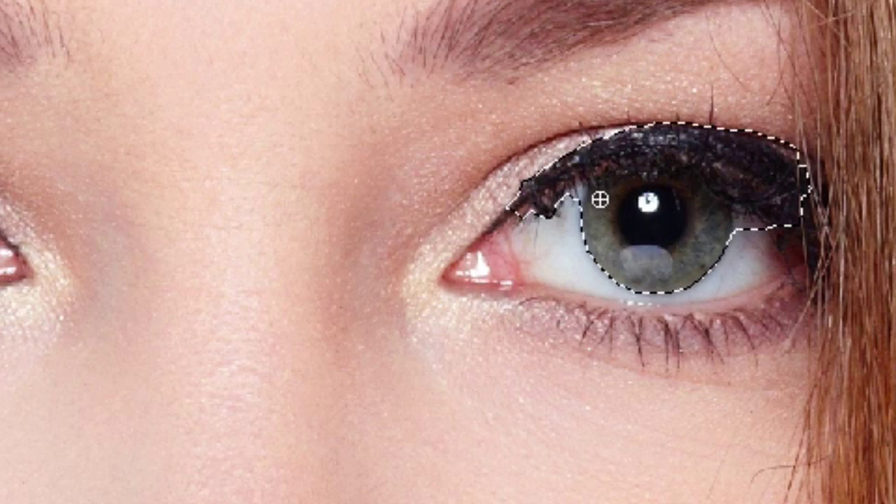
Refine the iris selection by removing lashes and lid areas and restoring the upper iris
mouse_move(600, 199)
left_mouse_down()
mouse_move(534, 197)
mouse_move(556, 185)
mouse_move(525, 208)
left_mouse_up()
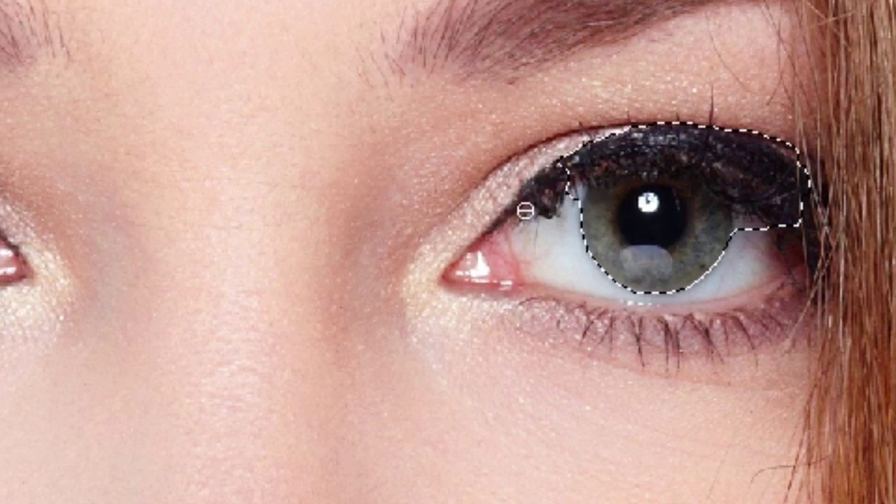
left_click_drag(817, 194, 763, 217)
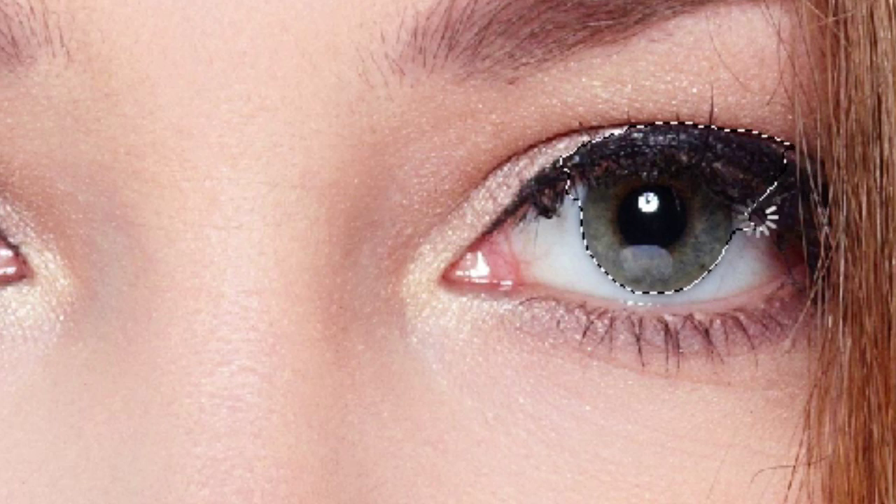
mouse_move(759, 151)
left_mouse_down()
mouse_move(736, 137)
mouse_move(758, 195)
mouse_move(744, 226)
mouse_move(739, 155)
mouse_move(669, 129)
mouse_move(695, 154)
left_mouse_up()
mouse_move(660, 204)
left_mouse_down()
mouse_move(633, 189)
mouse_move(672, 203)
mouse_move(705, 200)
mouse_move(616, 154)
left_mouse_up()
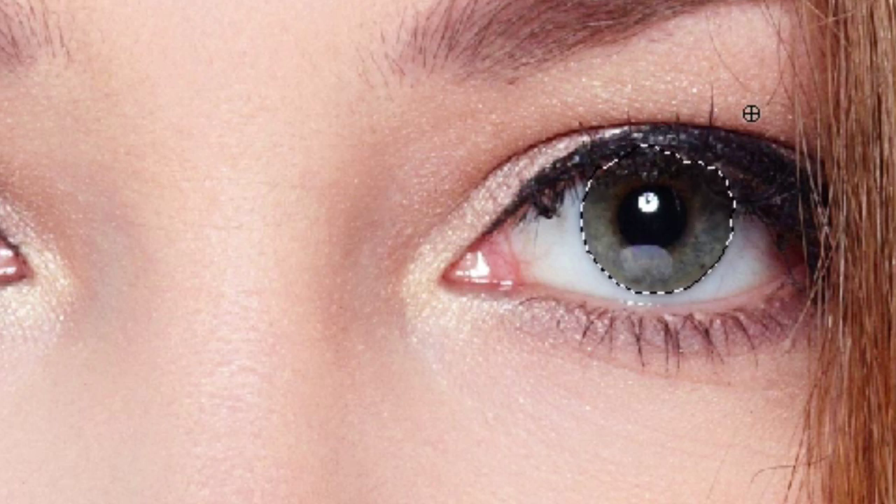
left_click_drag(686, 146, 621, 148)
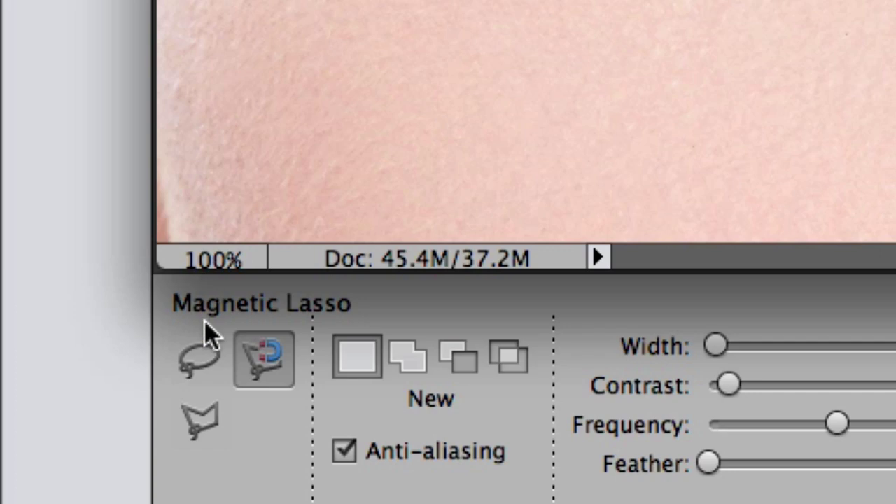
left_click(216, 417)
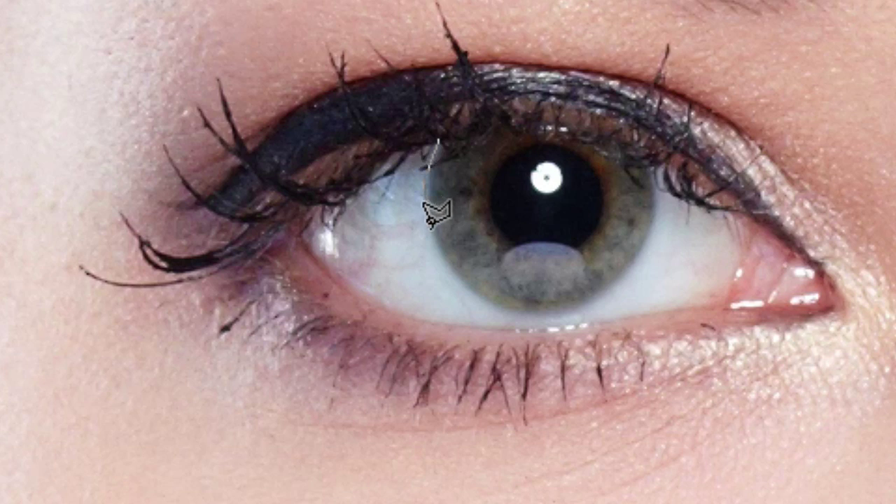
left_click(441, 257)
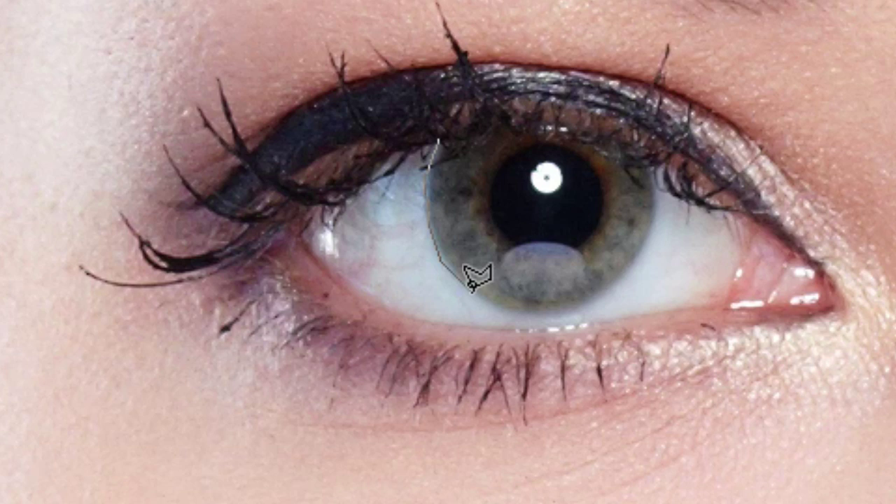
left_click(470, 286)
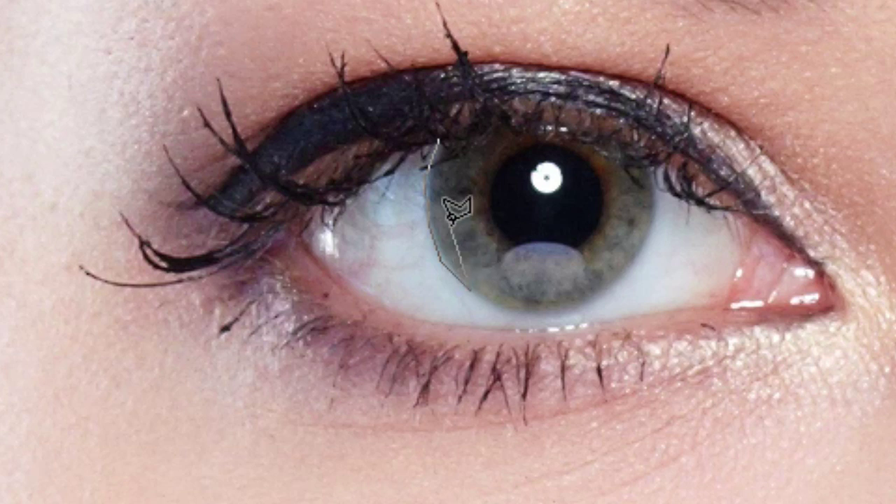
left_click(440, 135)
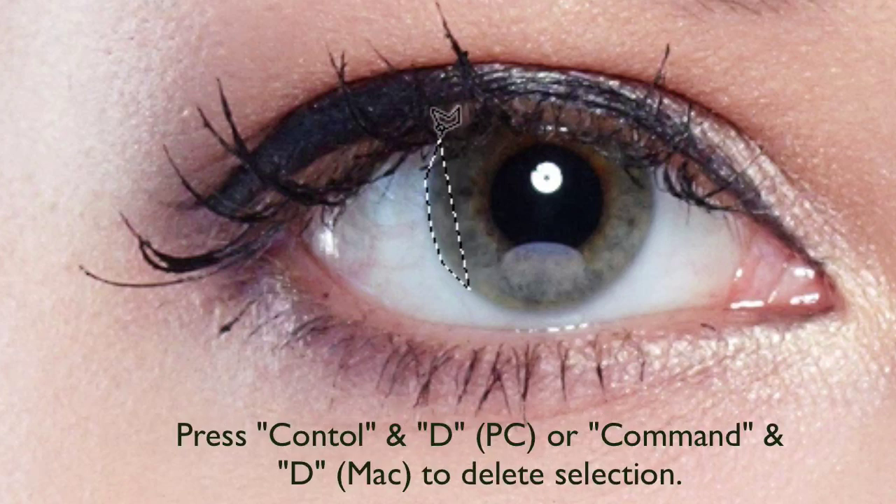
key("ctrl+d")
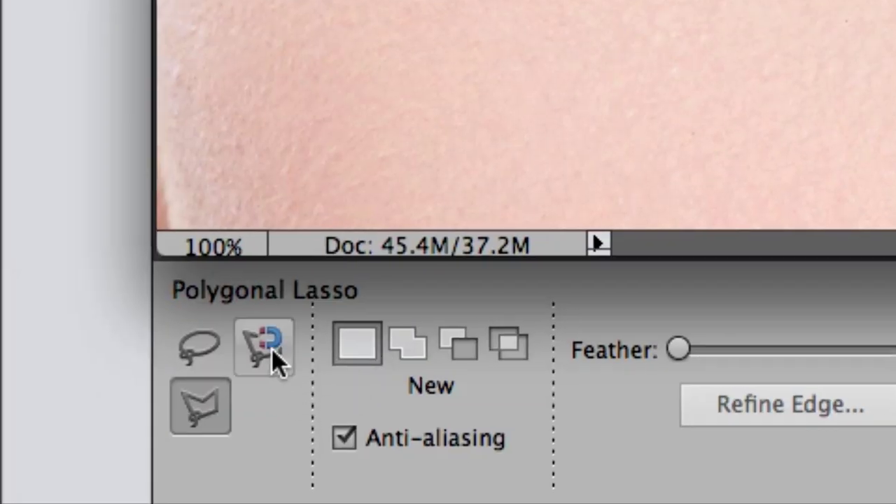
left_click(272, 349)
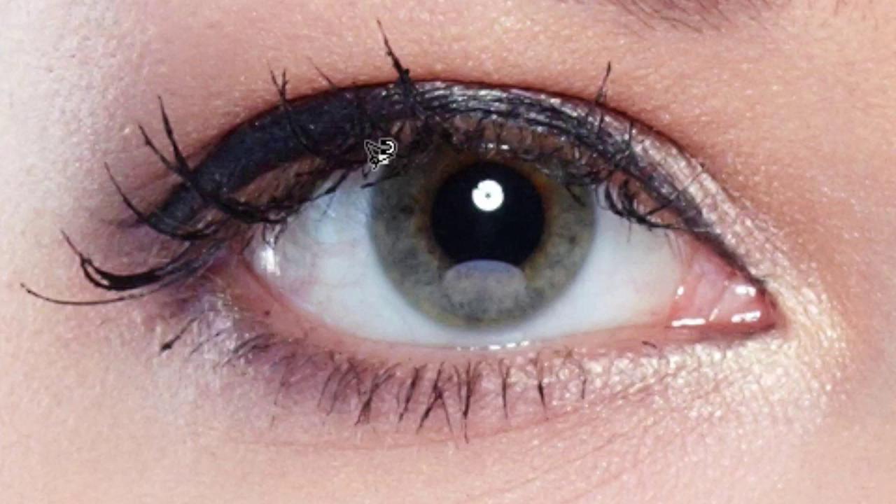
Trace a closed Magnetic Lasso selection around the iris edge
left_click(383, 159)
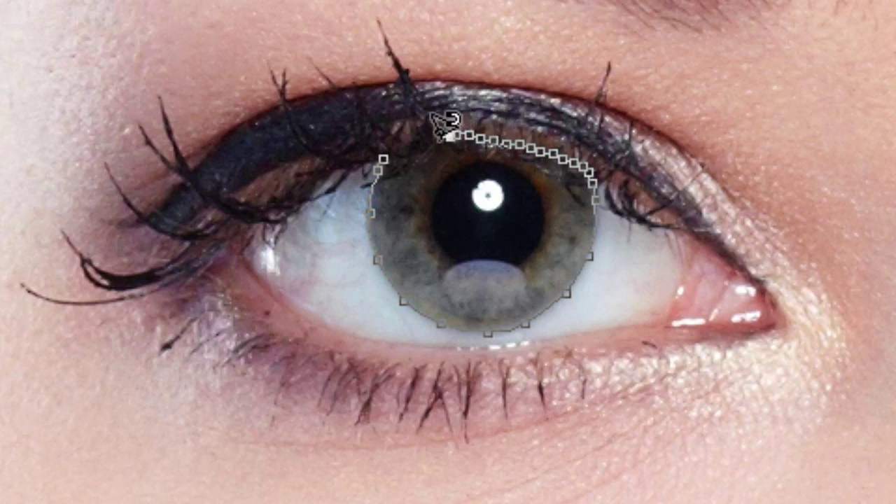
left_click(384, 147)
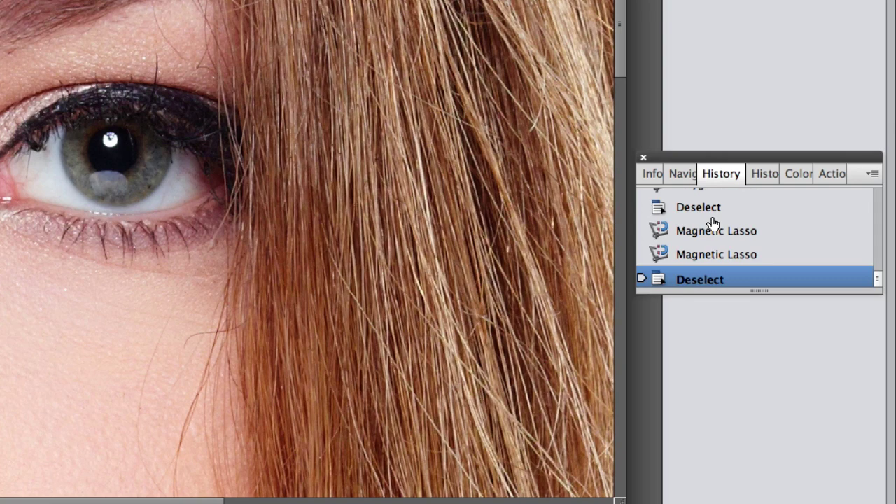
Revert to the first Magnetic Lasso state, then lasso the second iris into the selection
left_click(704, 231)
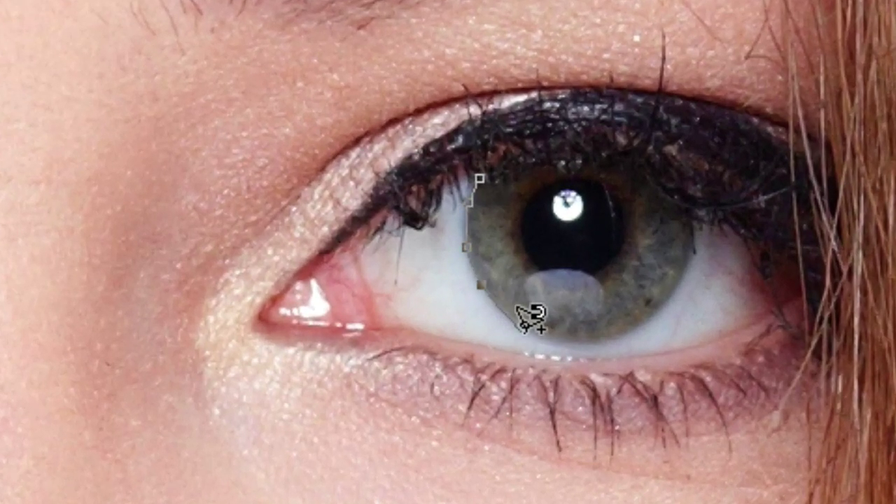
mouse_move(518, 308)
left_mouse_down()
mouse_move(553, 336)
mouse_move(600, 336)
mouse_move(644, 315)
mouse_move(687, 244)
mouse_move(689, 170)
mouse_move(653, 146)
mouse_move(564, 140)
mouse_move(493, 157)
mouse_move(478, 166)
left_mouse_up()
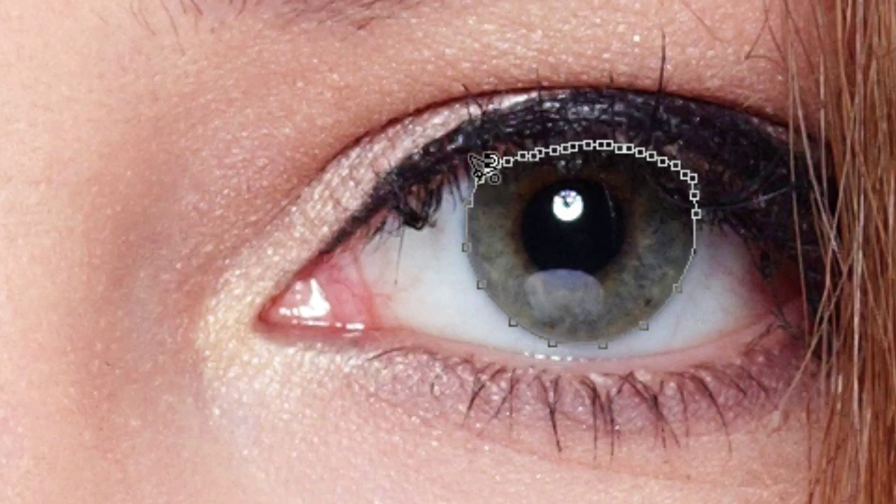
left_click(482, 167)
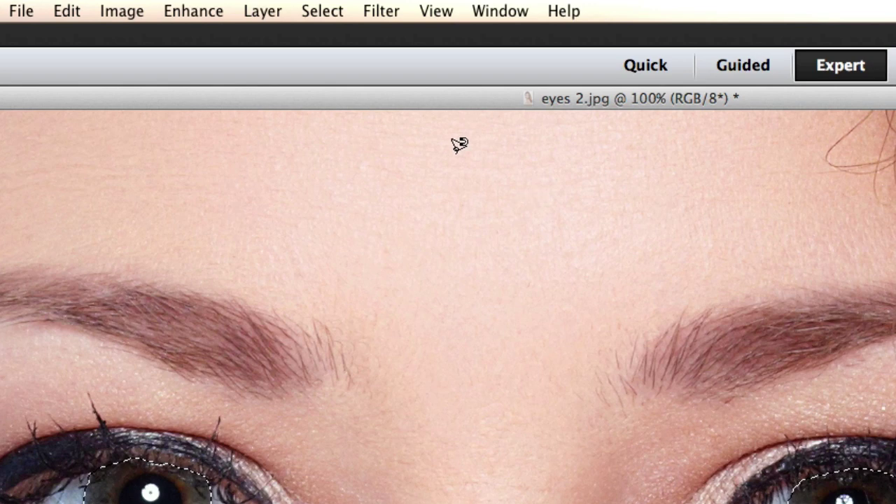
Feather the iris selections by 3 pixels
left_click(322, 12)
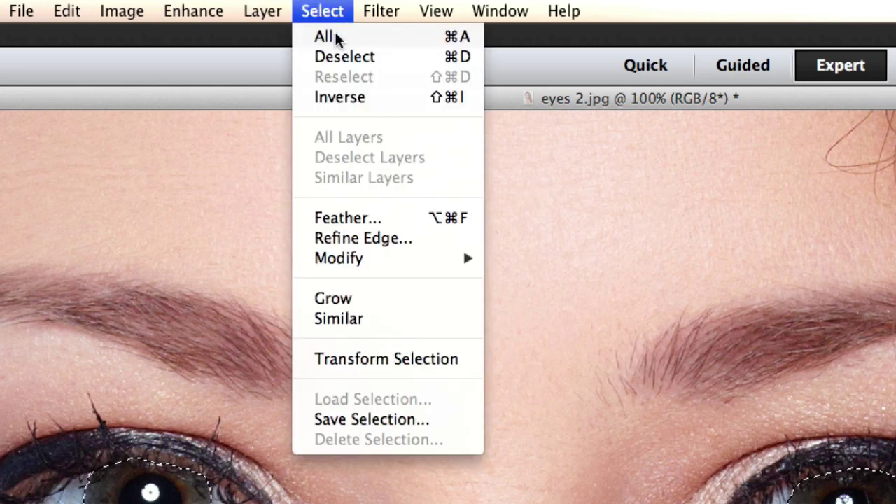
left_click(351, 219)
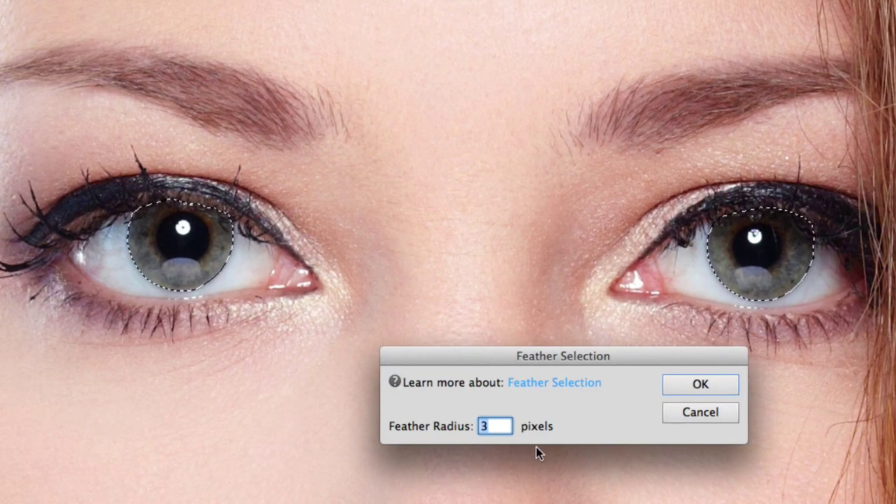
left_click(701, 385)
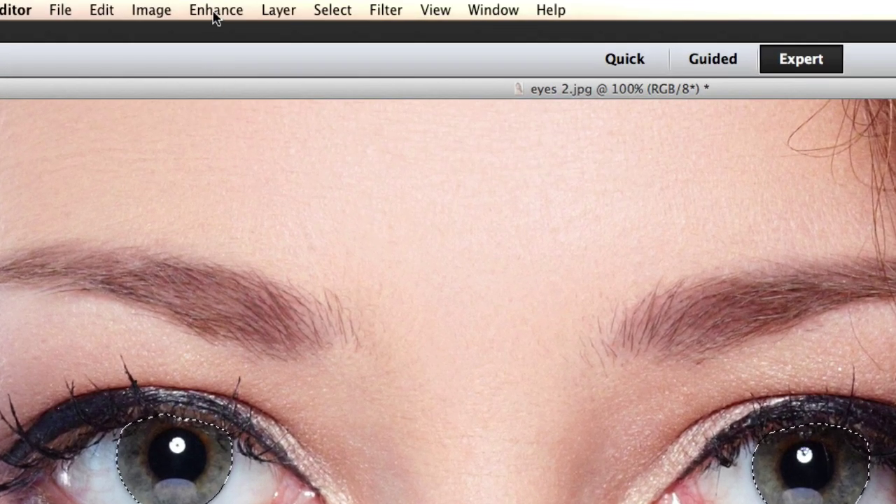
Open Hue/Saturation from Enhance > Adjust Color
left_click(214, 14)
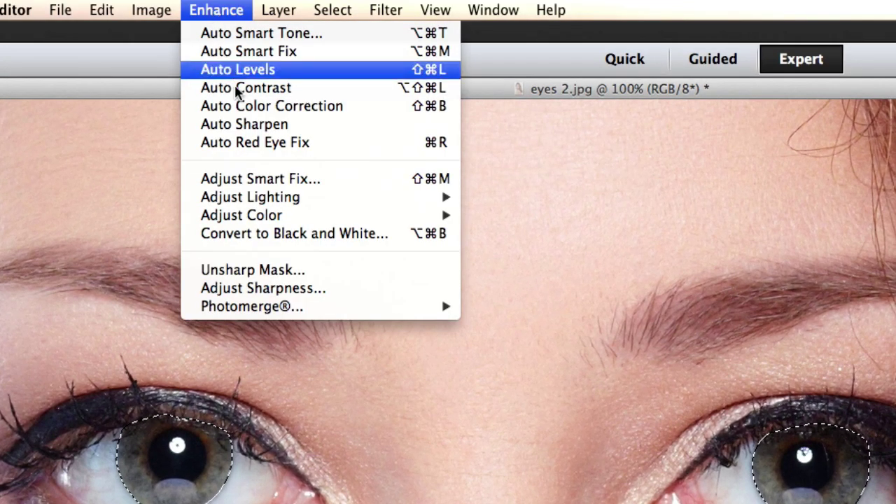
mouse_move(251, 220)
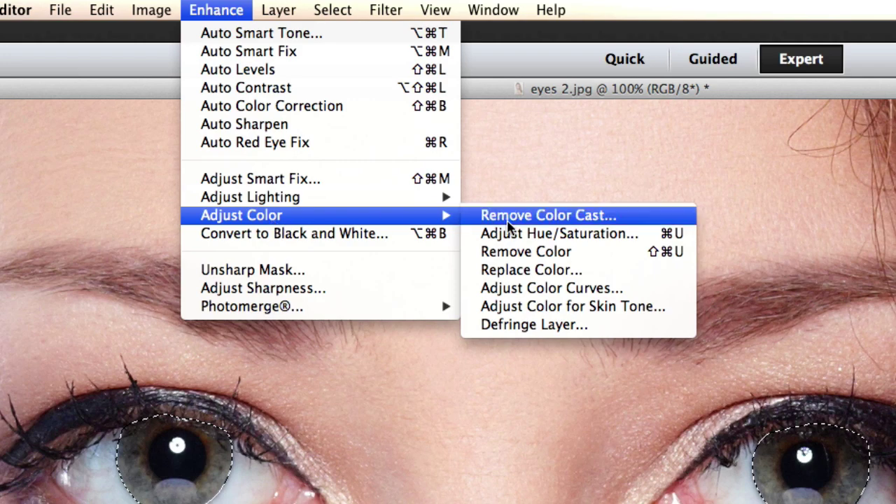
left_click(517, 235)
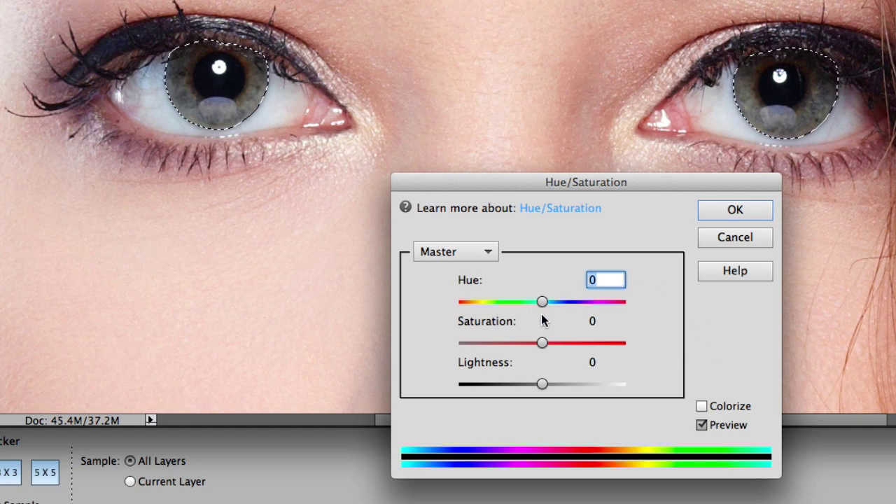
Colorize the irises with Hue 220 and Saturation 20, and apply the adjustment
mouse_move(541, 303)
left_mouse_down()
mouse_move(602, 301)
mouse_move(491, 308)
mouse_move(590, 301)
mouse_move(494, 312)
mouse_move(569, 303)
mouse_move(544, 303)
left_mouse_up()
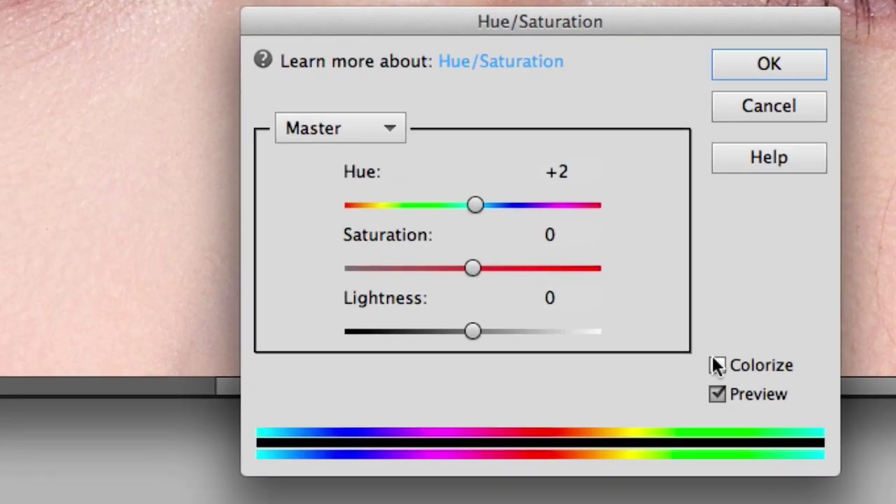
left_click(713, 364)
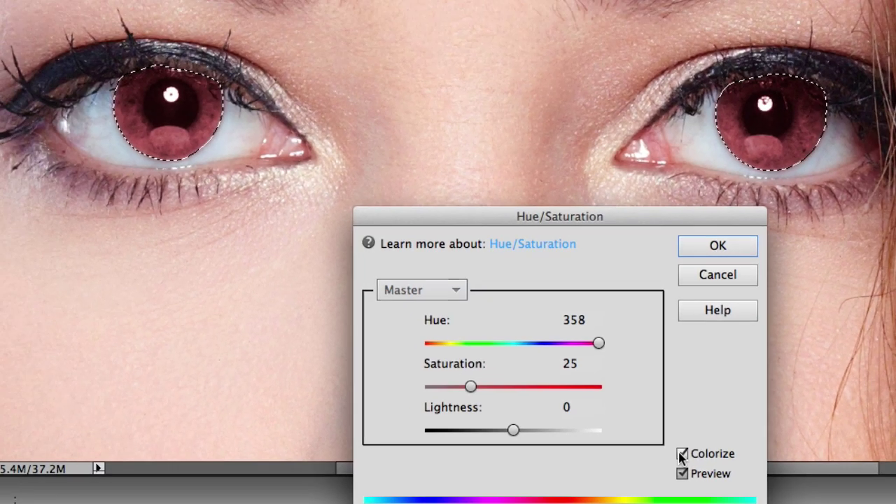
left_click_drag(598, 343, 532, 347)
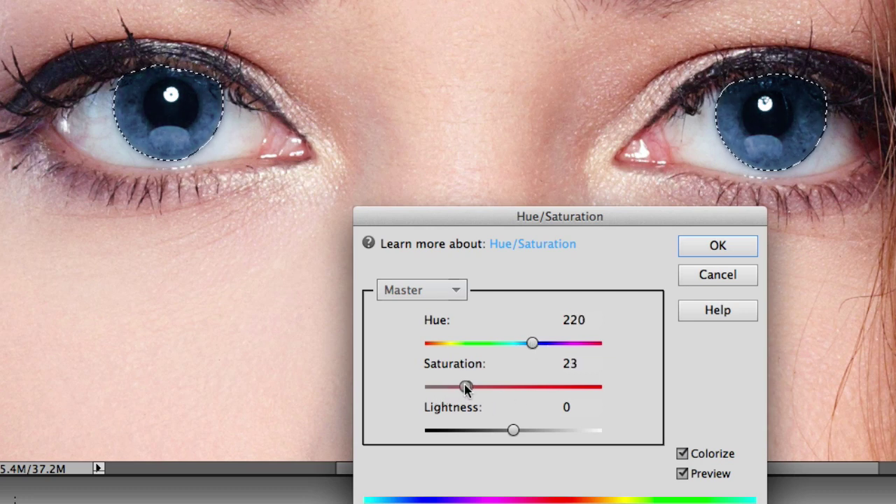
left_click_drag(462, 390, 515, 390)
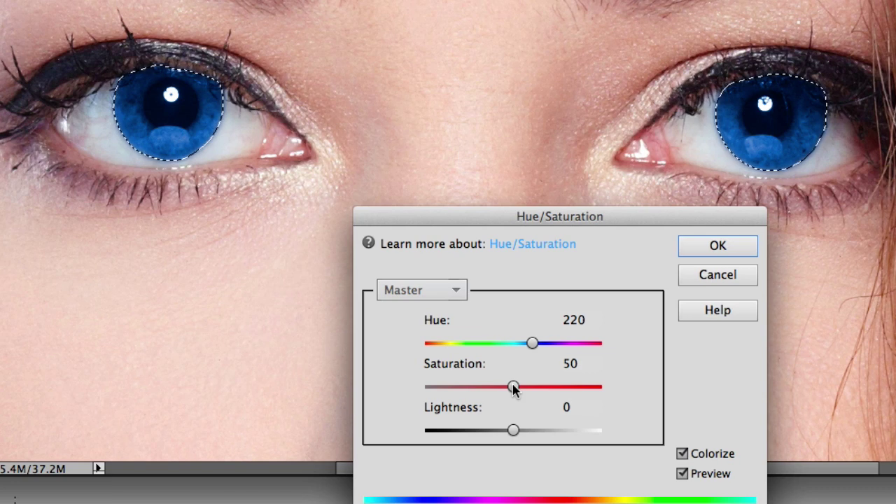
left_click_drag(510, 392, 469, 397)
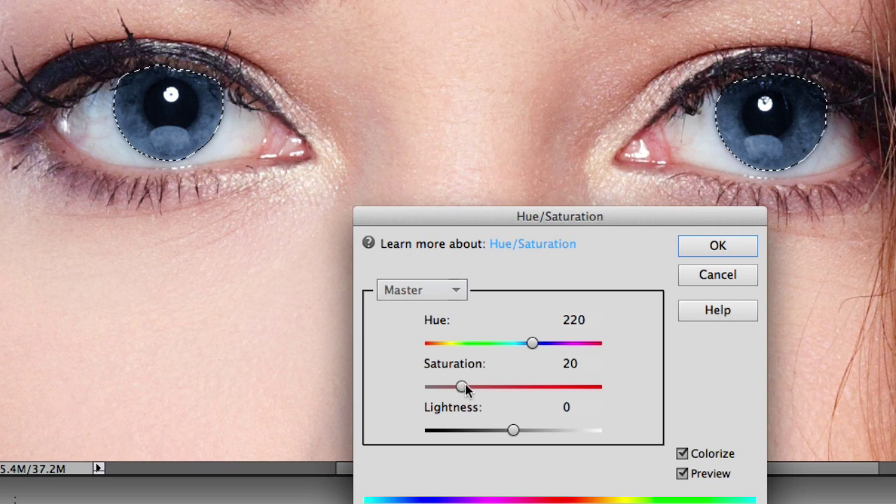
left_click(713, 249)
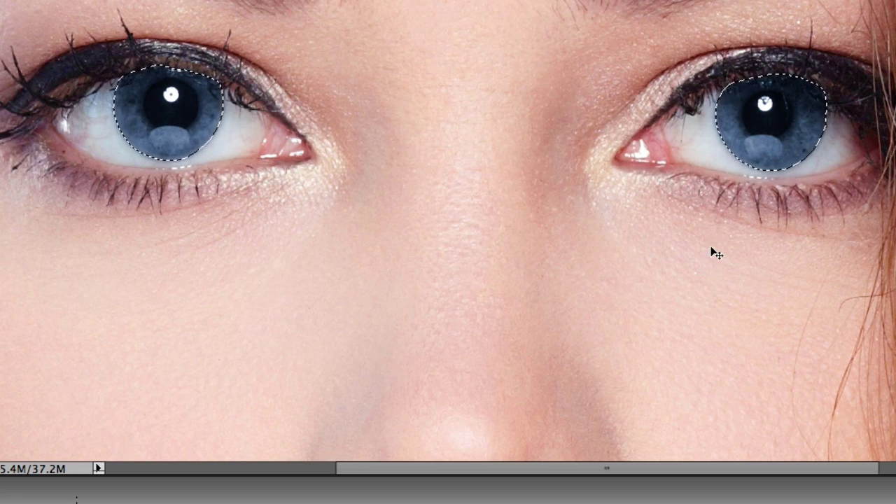
Deselect the irises and zoom out to see the whole face with blue eyes
key("ctrl+d")
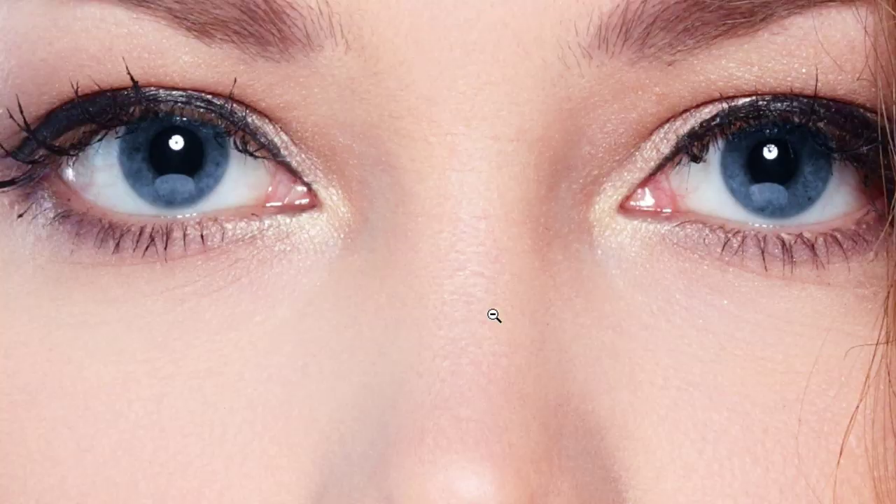
left_click(486, 268, "alt")
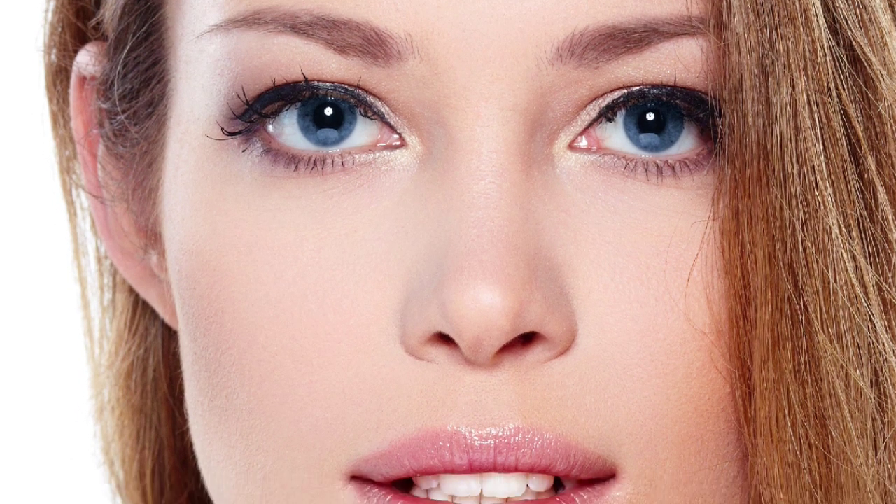